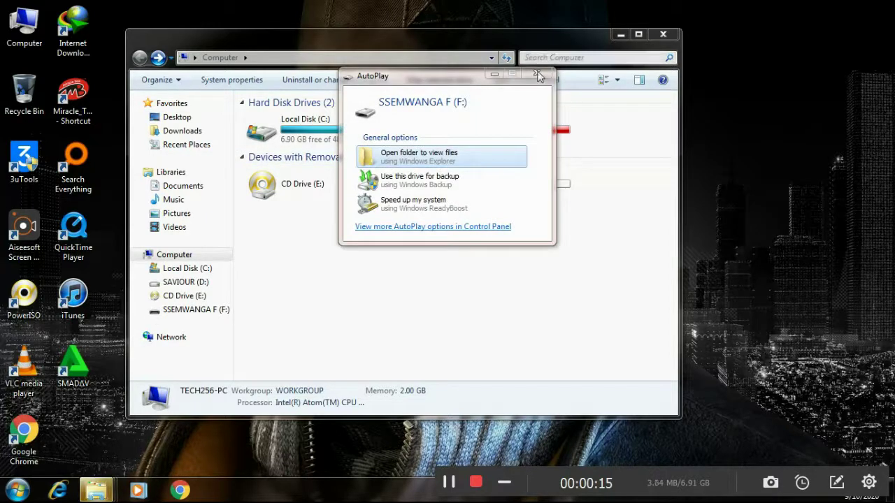
- Dismiss AutoPlay, open SSEMWANGA F (F:), and select its four Copy of Shortcut files
click(536, 75)
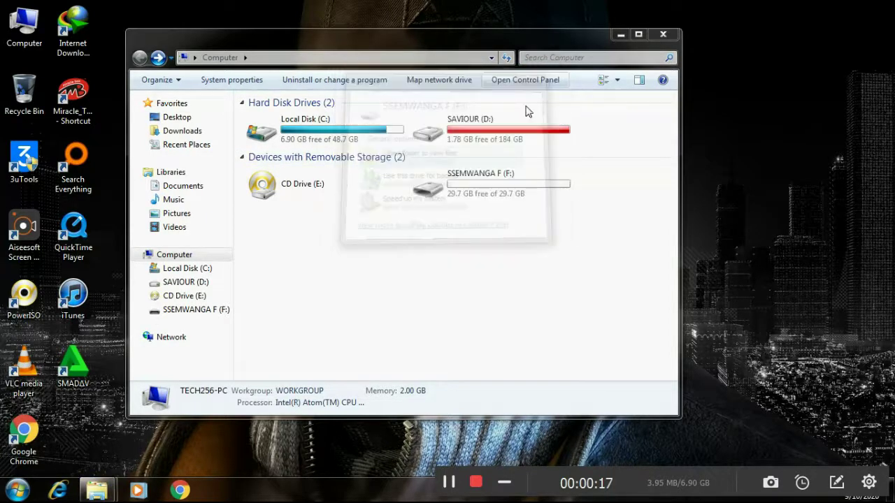
click(499, 198)
double_click(499, 198)
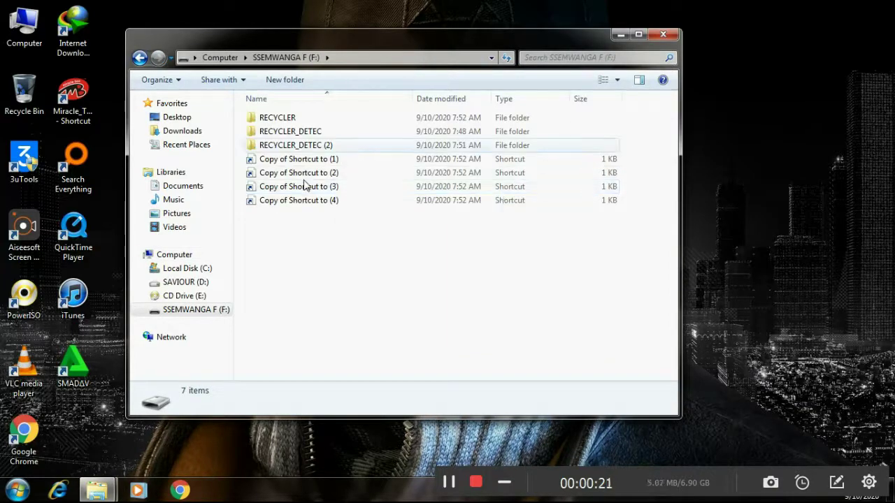
drag(303, 236, 305, 169)
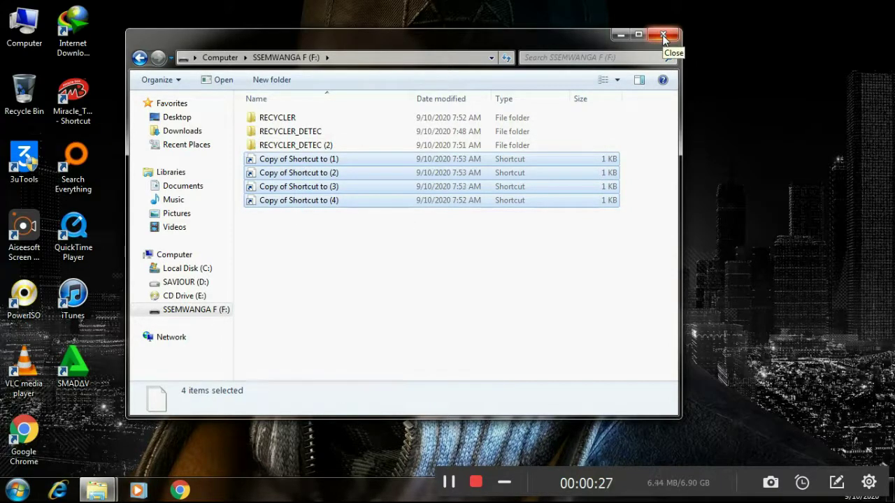
- Run the Unlocker installer from D:\1.SOFTWARE\unlocker-1-9-2-en-win
click(187, 282)
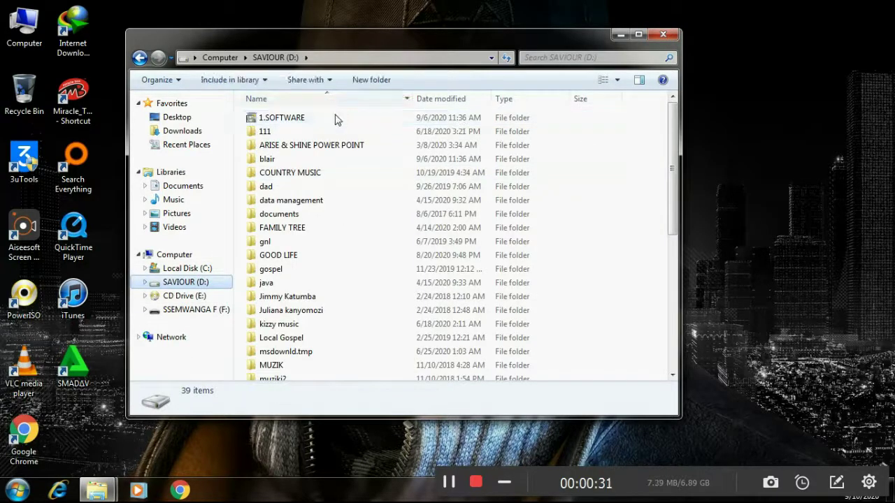
double_click(334, 120)
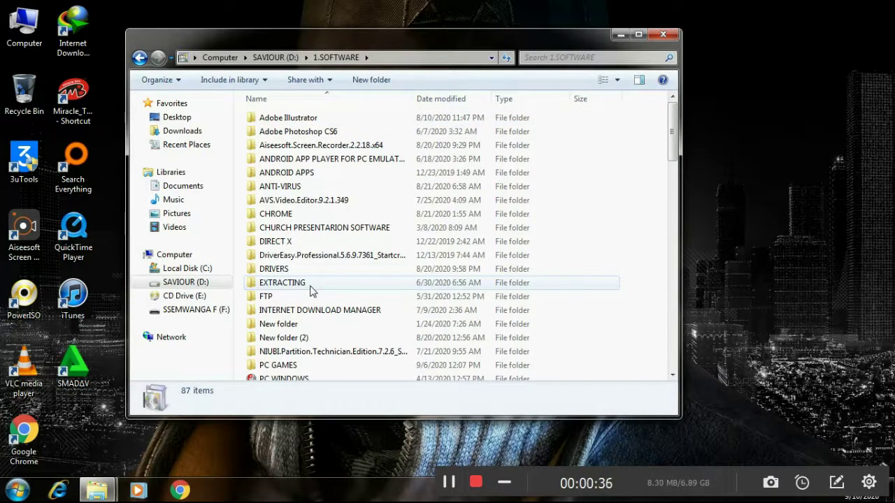
text(unl)
key(Return)
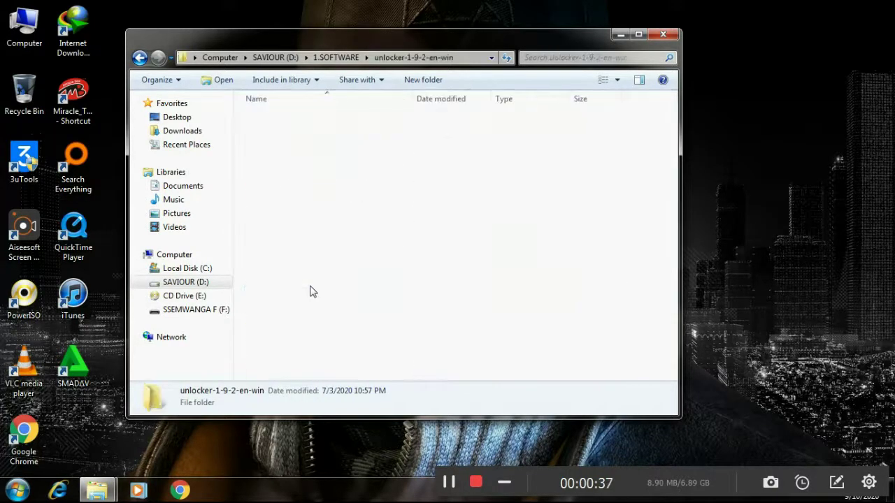
click(285, 125)
double_click(285, 125)
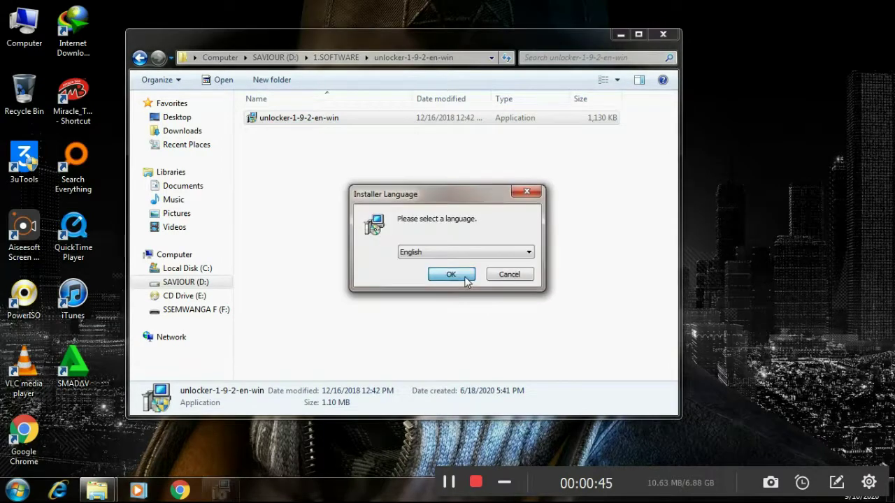
- Install Unlocker 1.9.2 in English, going through the wizard pages to Finish
click(467, 278)
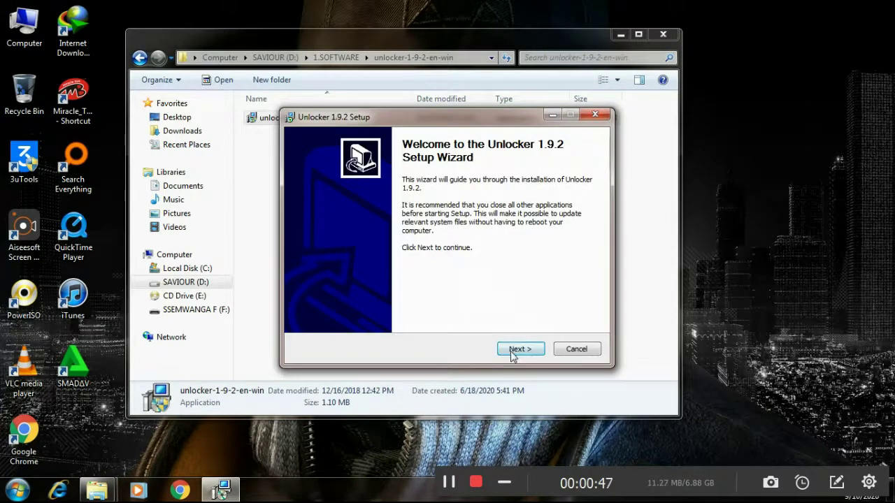
click(512, 354)
click(512, 354)
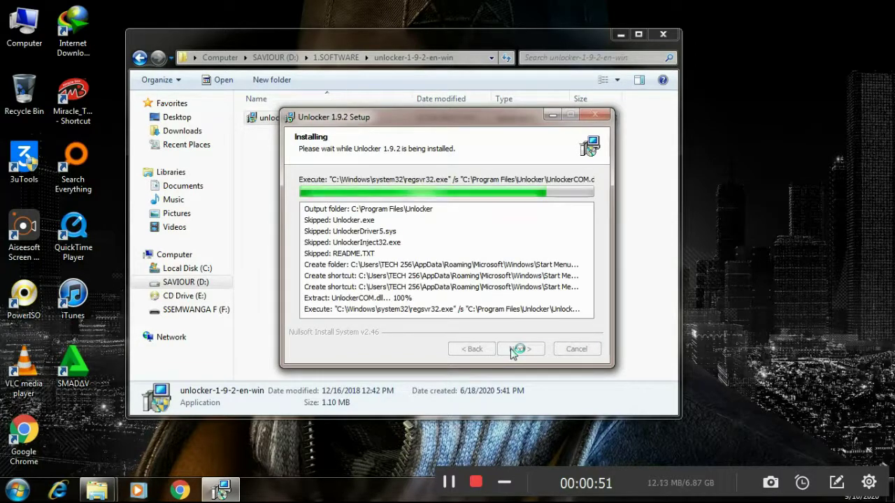
click(513, 351)
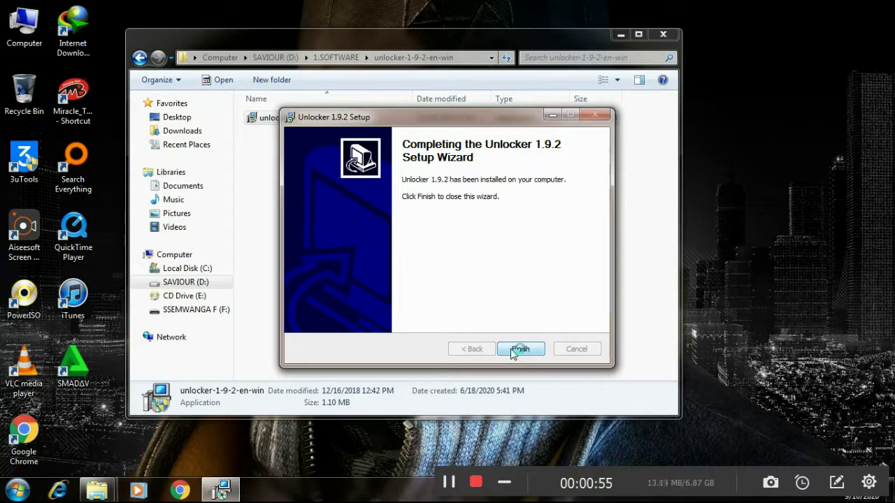
click(517, 349)
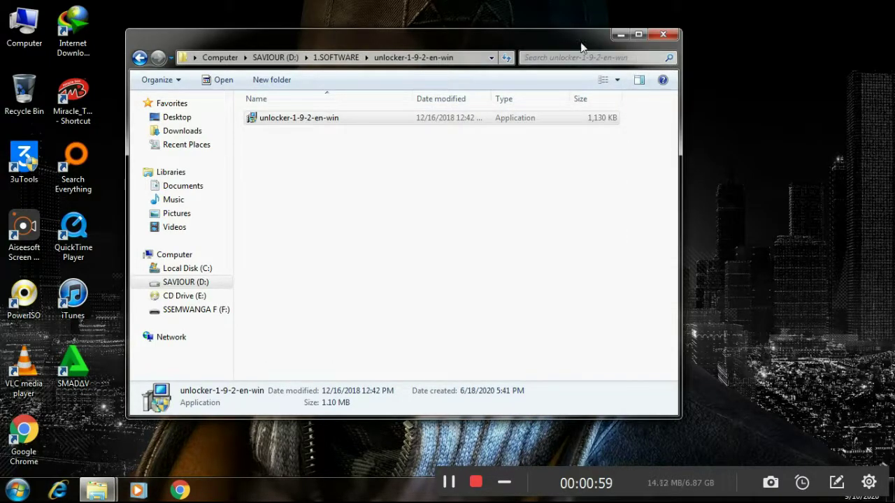
- Open the All Programs Startup folder in a window, showing the qhafyign entry
drag(552, 42, 594, 37)
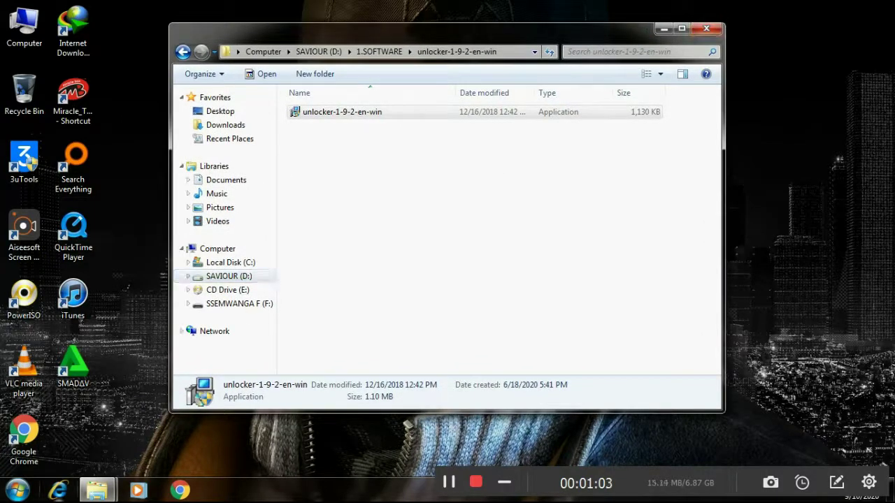
click(21, 494)
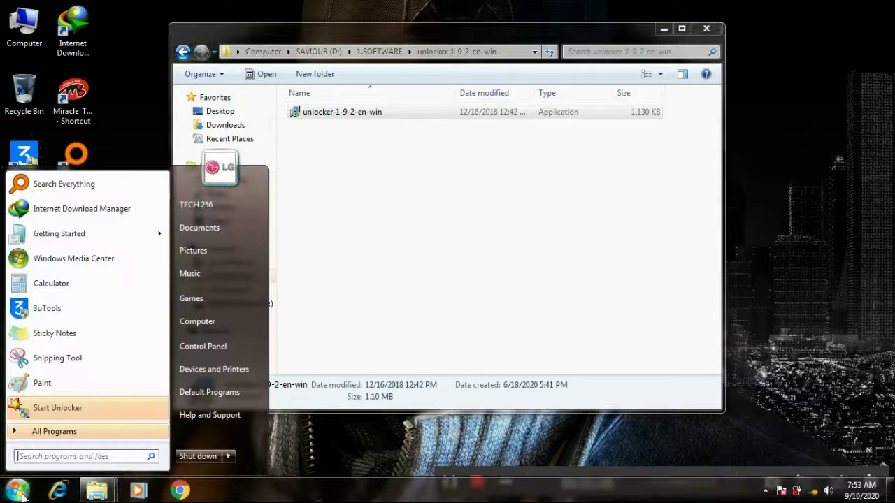
click(50, 433)
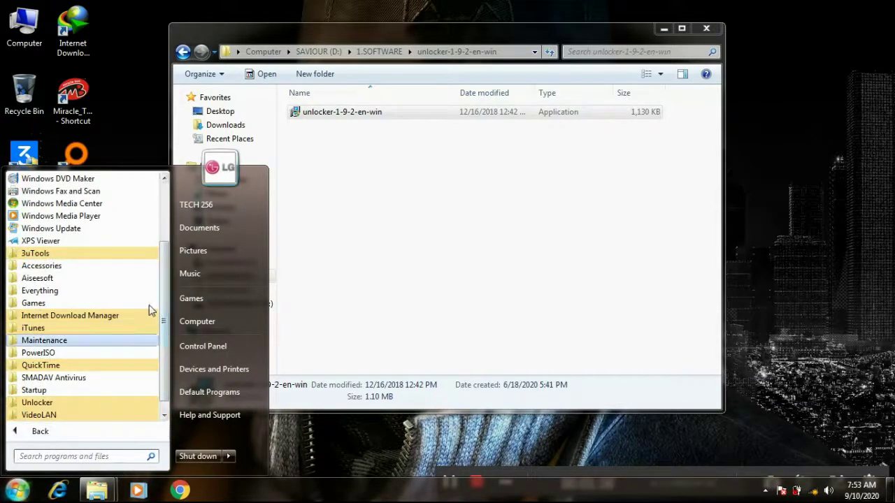
click(49, 402)
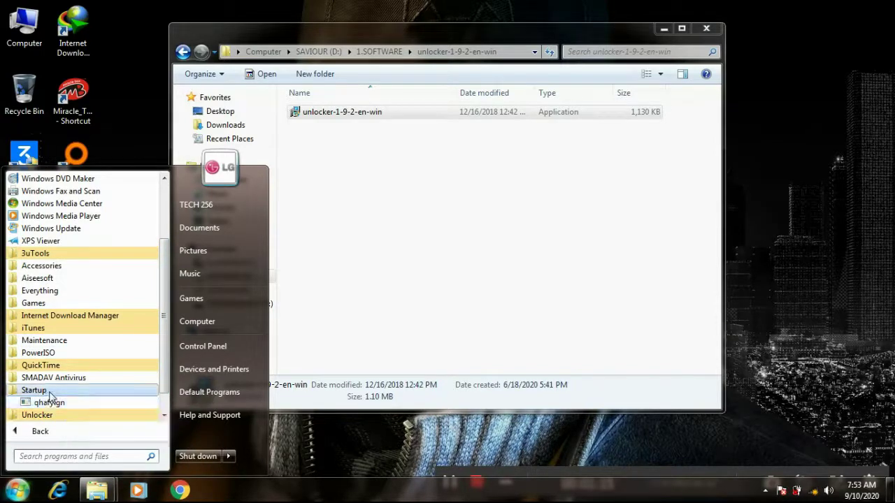
right_click(50, 396)
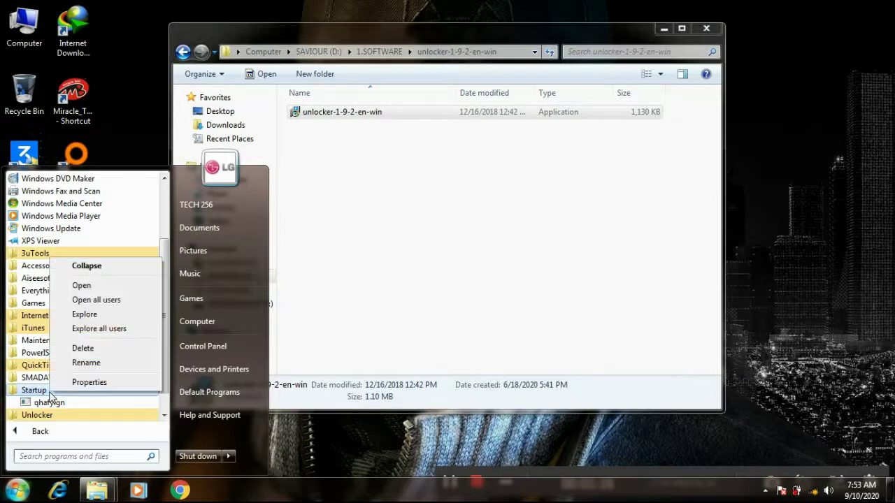
click(110, 287)
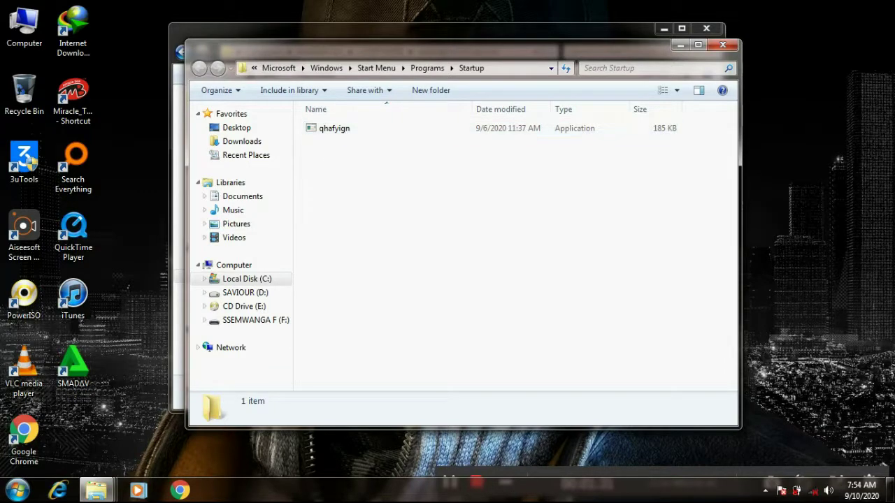
- End the iexplore.exe *32 process in Task Manager
right_click(301, 494)
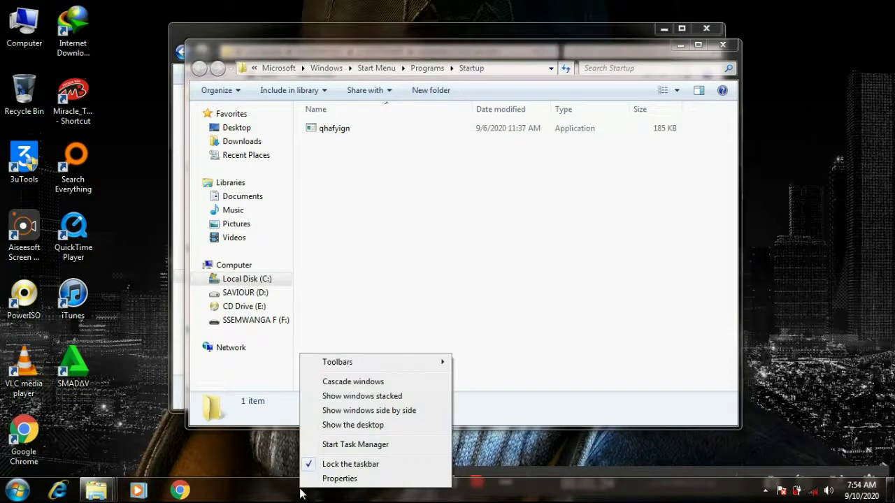
click(353, 445)
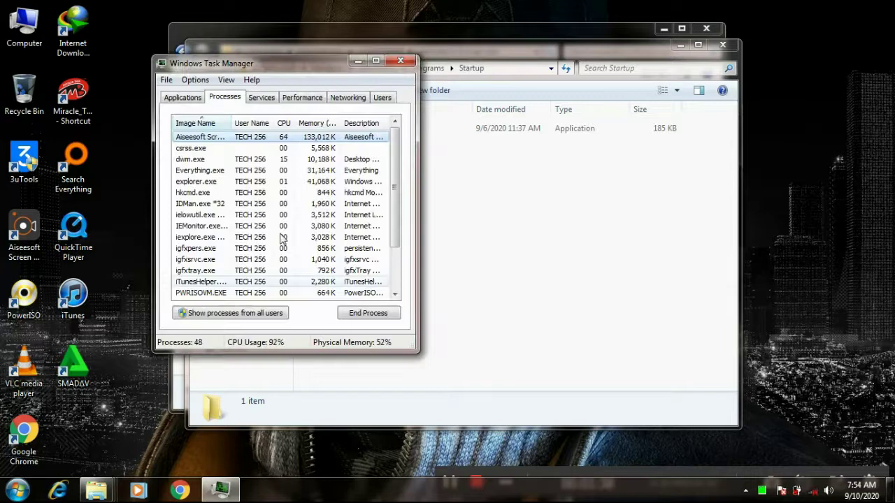
click(196, 238)
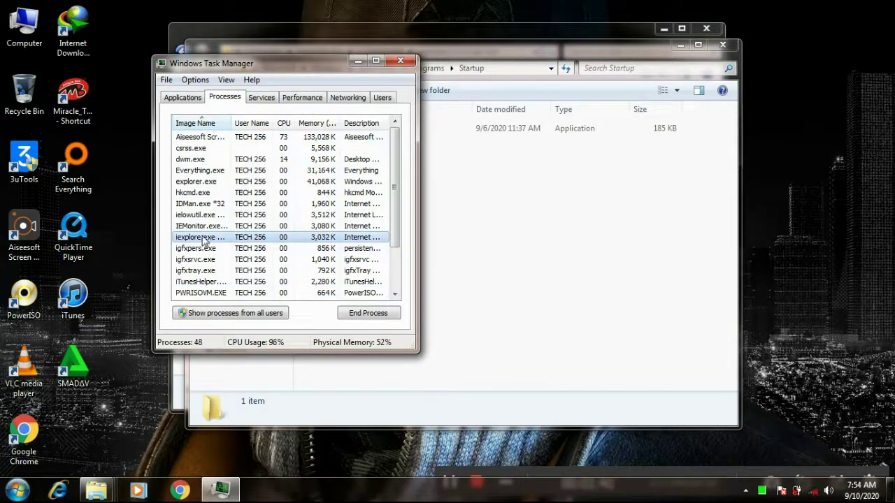
right_click(203, 240)
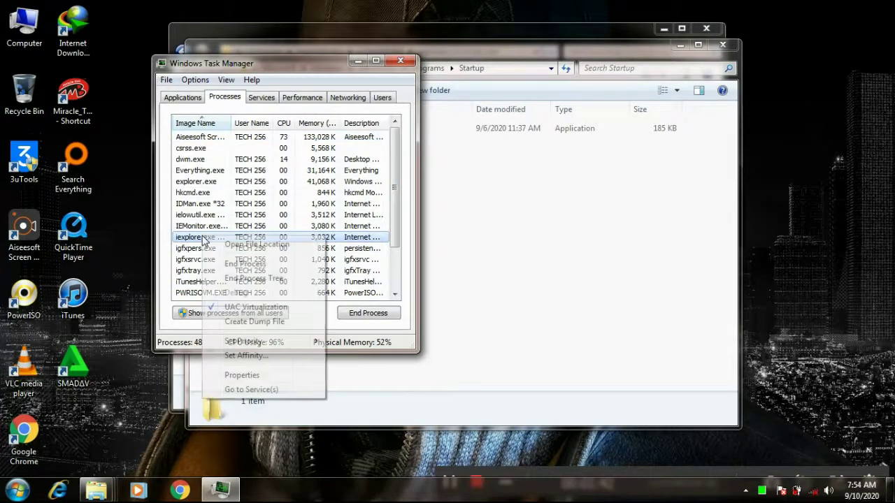
click(258, 266)
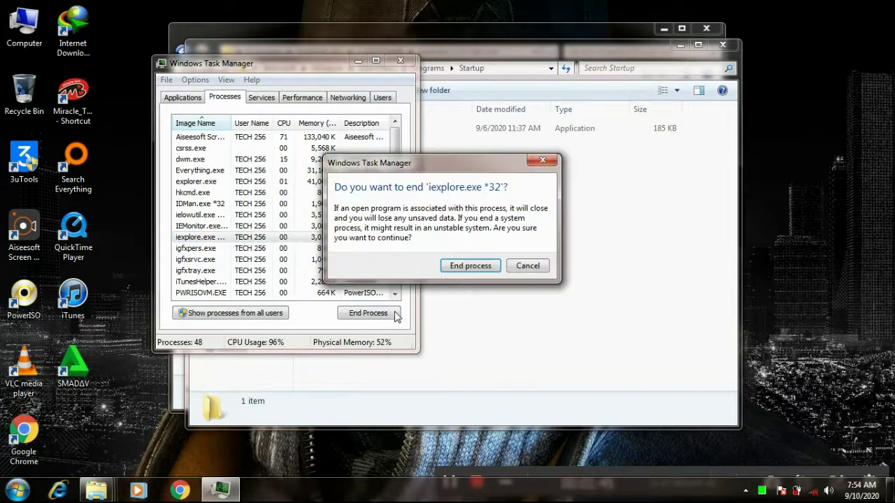
click(469, 277)
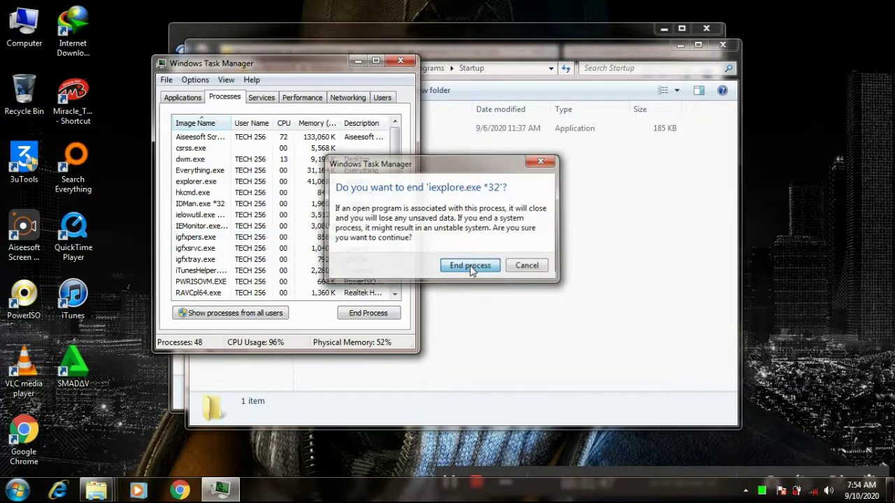
- Delete the qhafyign file from the Startup folder to the Recycle Bin
click(470, 272)
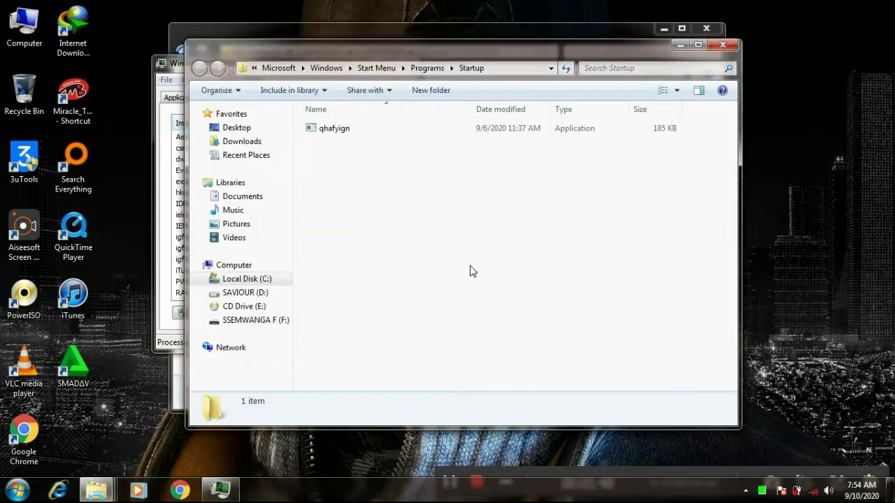
click(335, 130)
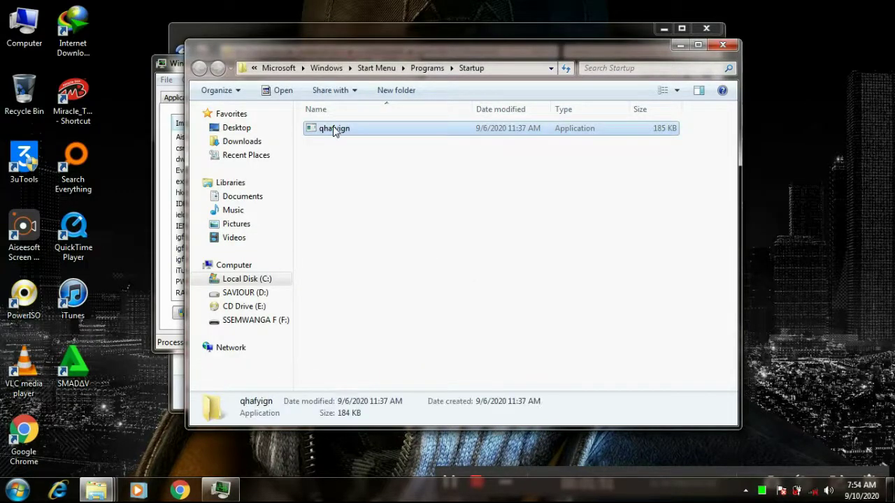
right_click(332, 128)
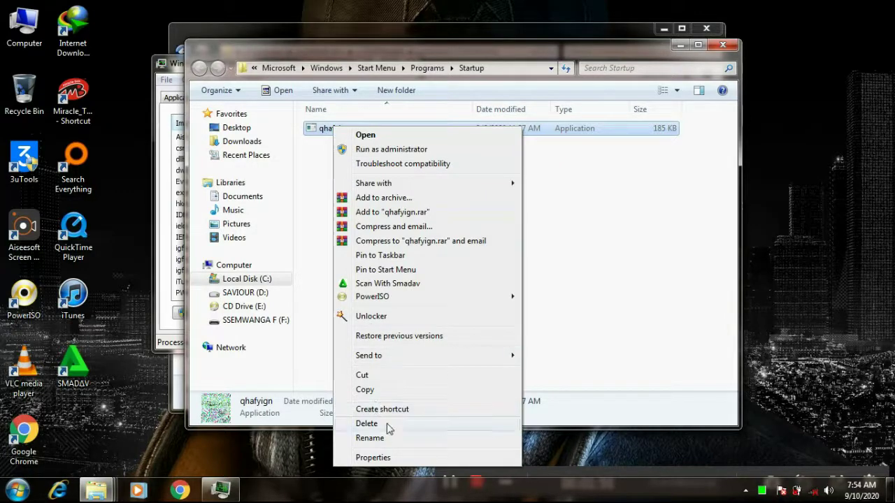
click(367, 423)
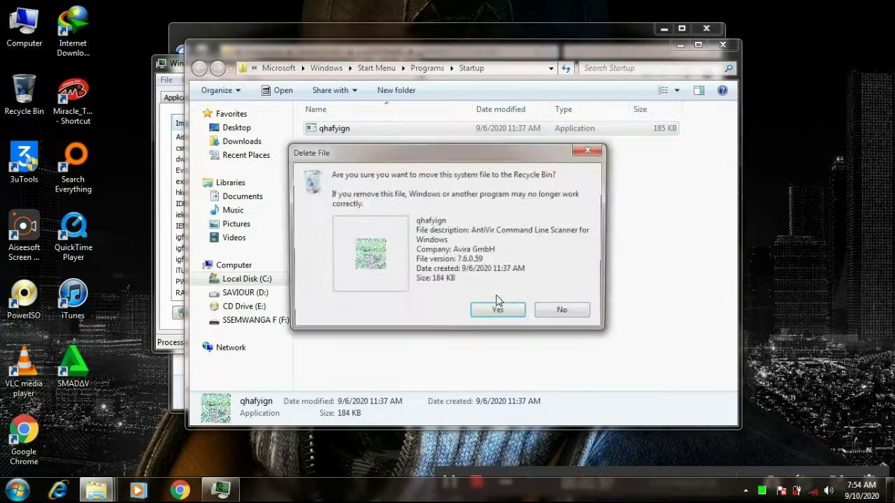
click(499, 311)
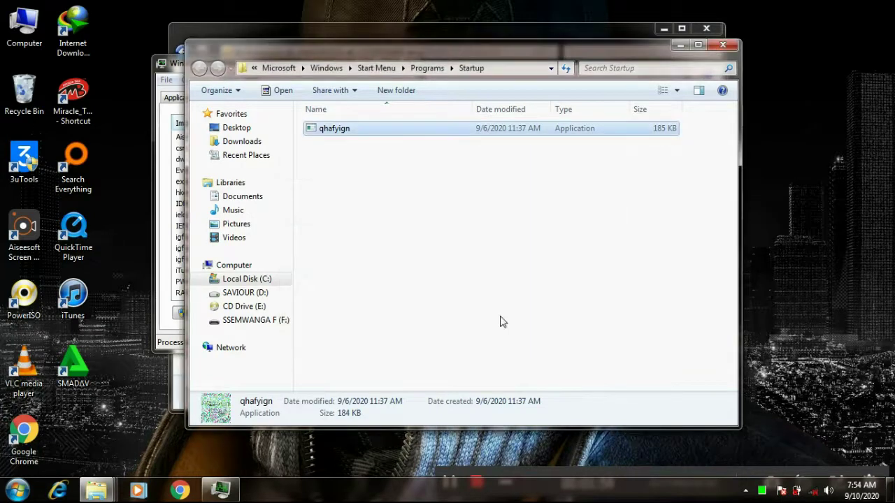
- Empty the Recycle Bin to remove qhafyign permanently
right_click(32, 105)
click(60, 128)
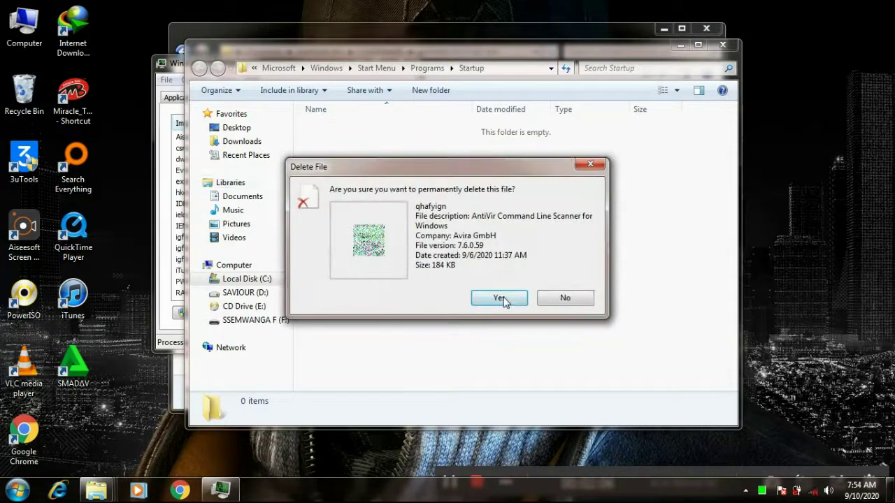
click(503, 301)
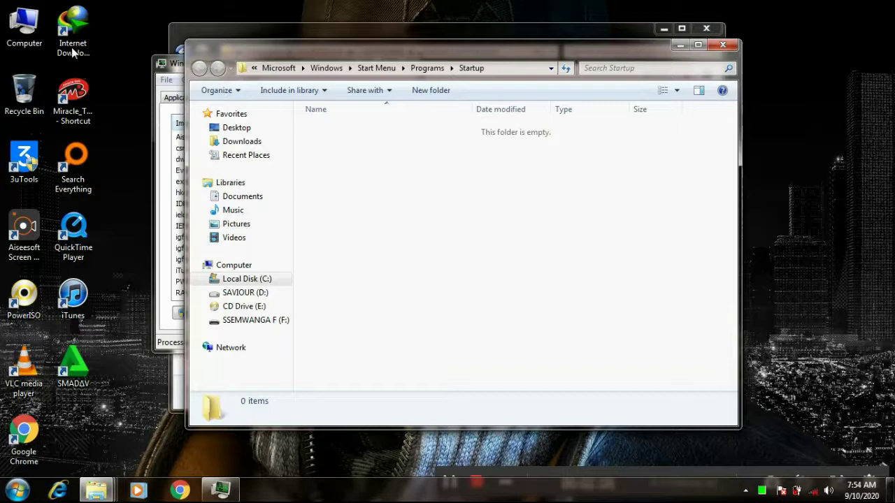
- Go to Computer > Local Disk (C:) > Program Files (x86) and select Internet Explorer
click(31, 33)
double_click(32, 33)
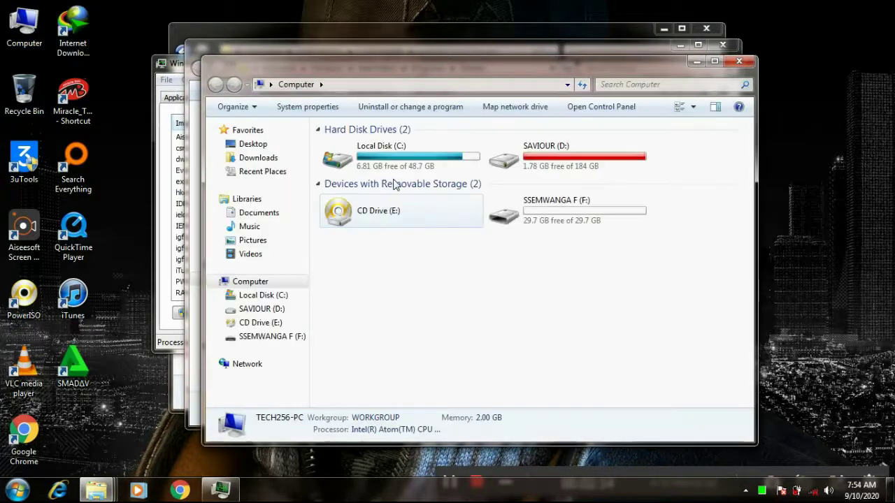
double_click(376, 160)
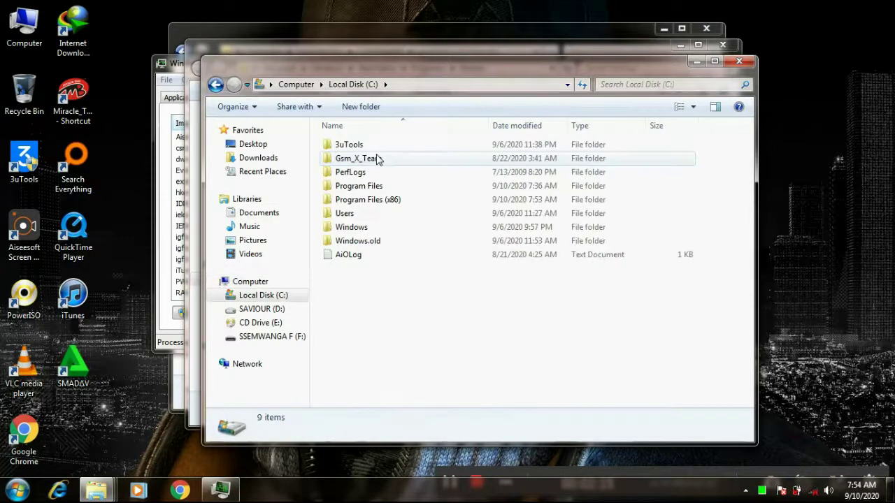
double_click(382, 203)
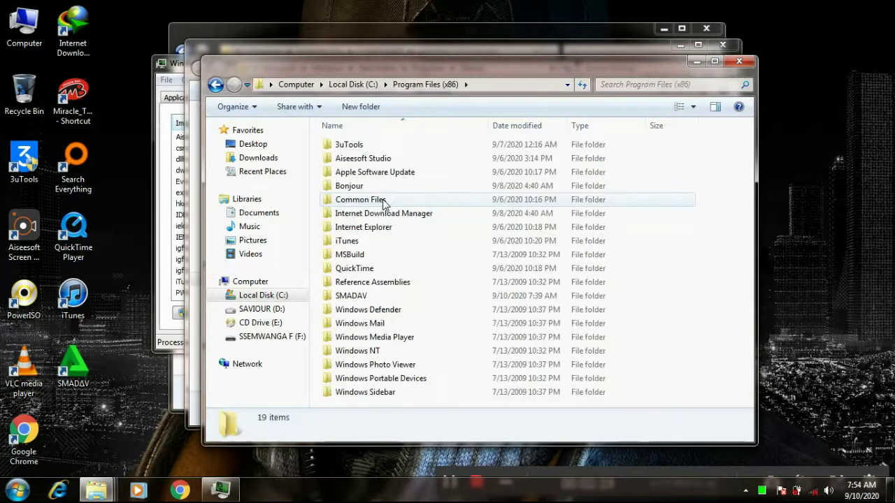
mouse_move(363, 228)
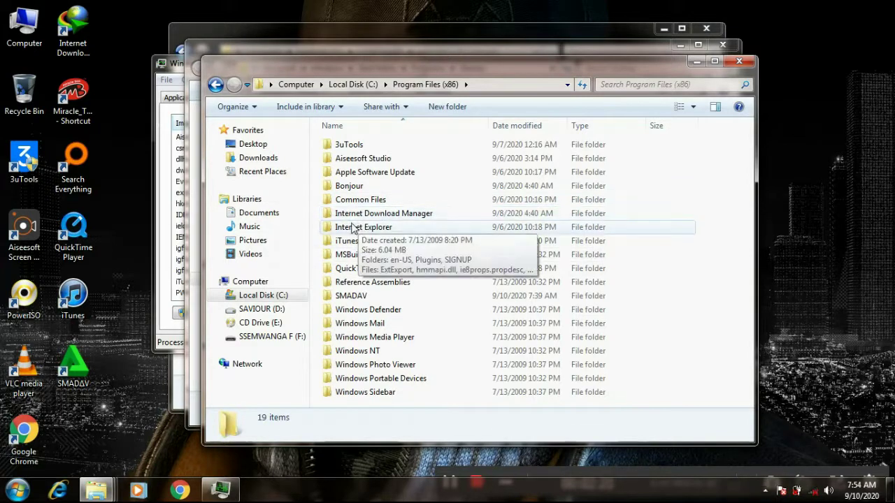
click(389, 229)
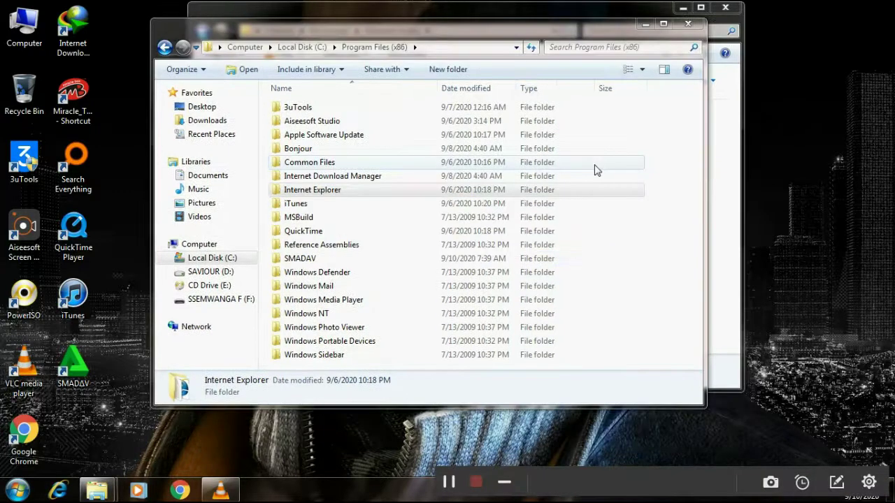
click(392, 190)
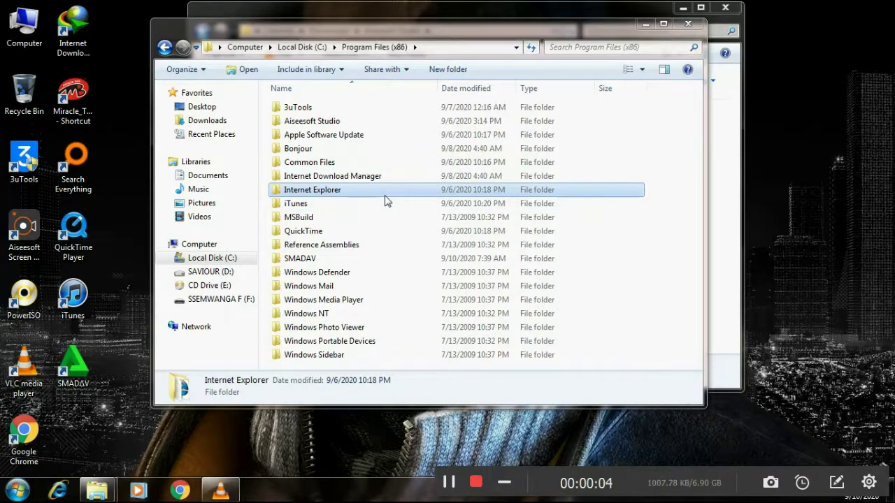
- Delete the Internet Explorer folder using Unlocker's Delete action and dismiss the success message
right_click(386, 201)
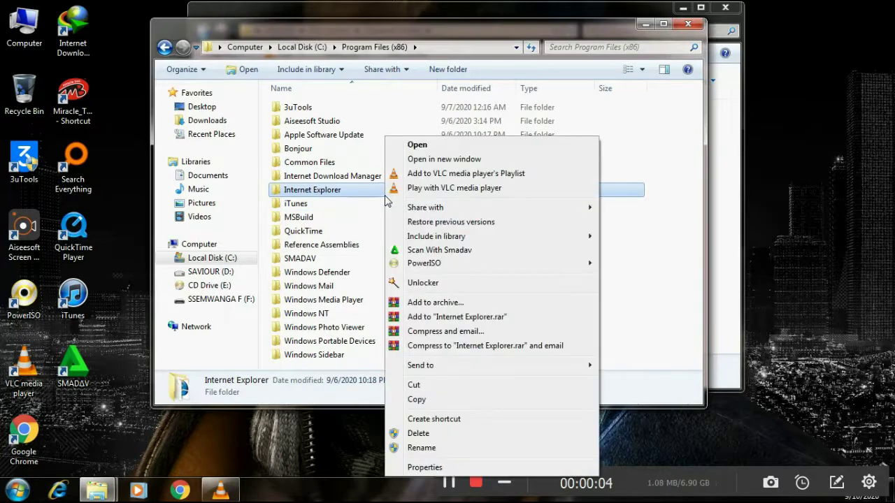
click(431, 282)
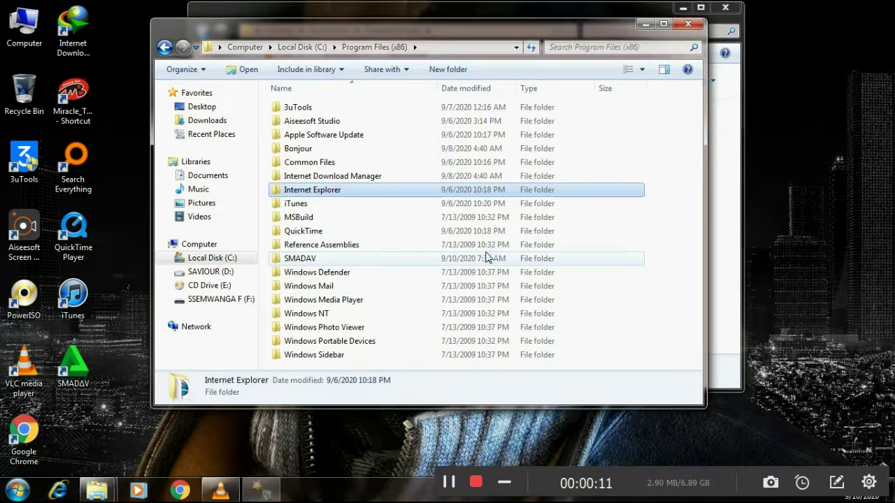
click(396, 274)
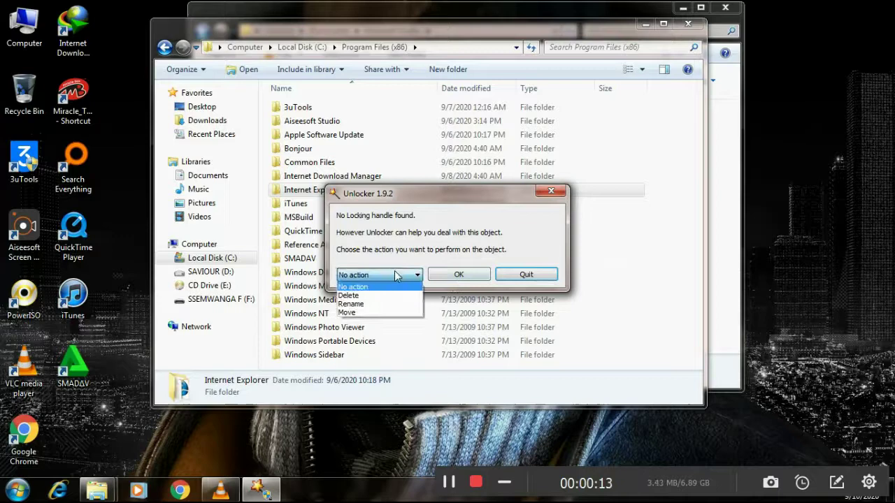
click(381, 297)
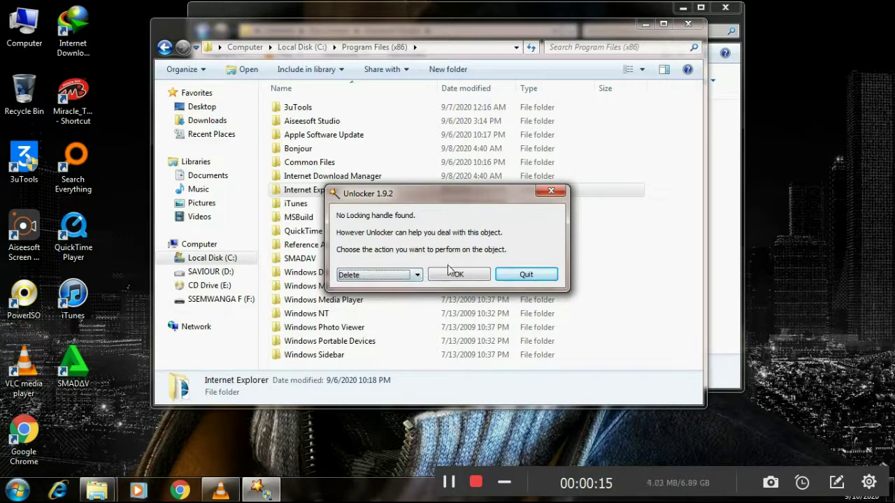
click(456, 275)
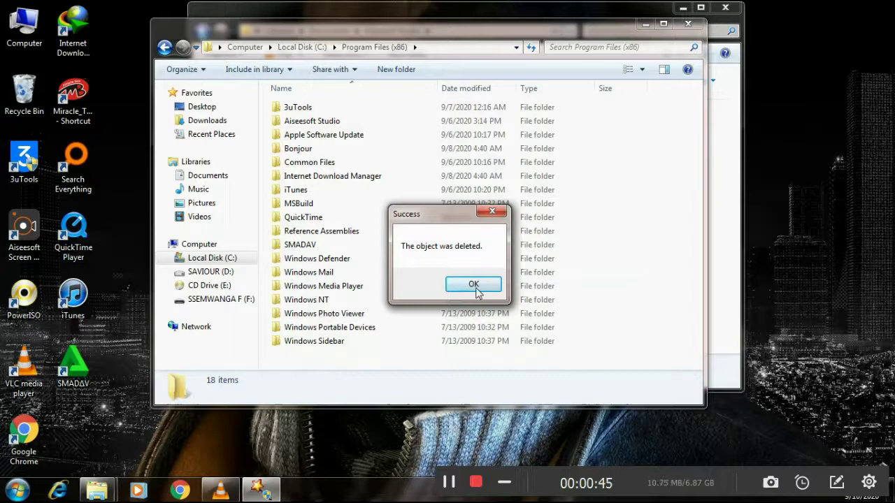
click(474, 286)
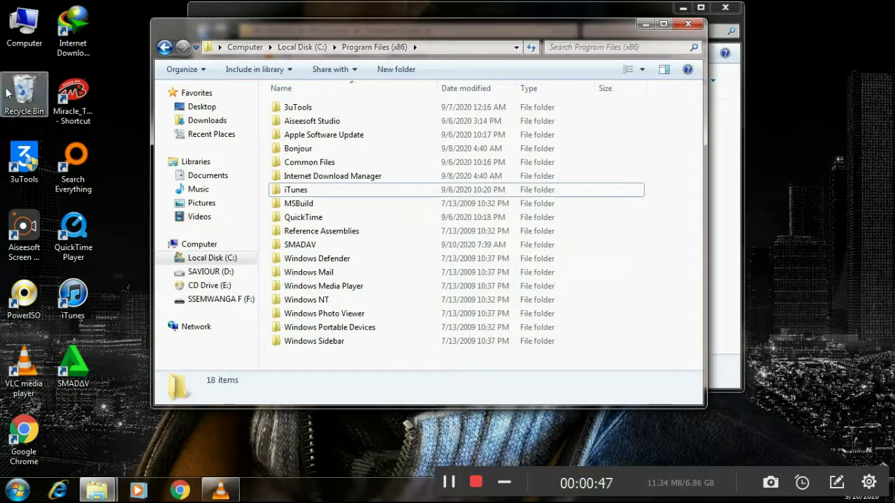
- Empty the Recycle Bin, permanently deleting its 40 items
right_click(8, 91)
click(56, 109)
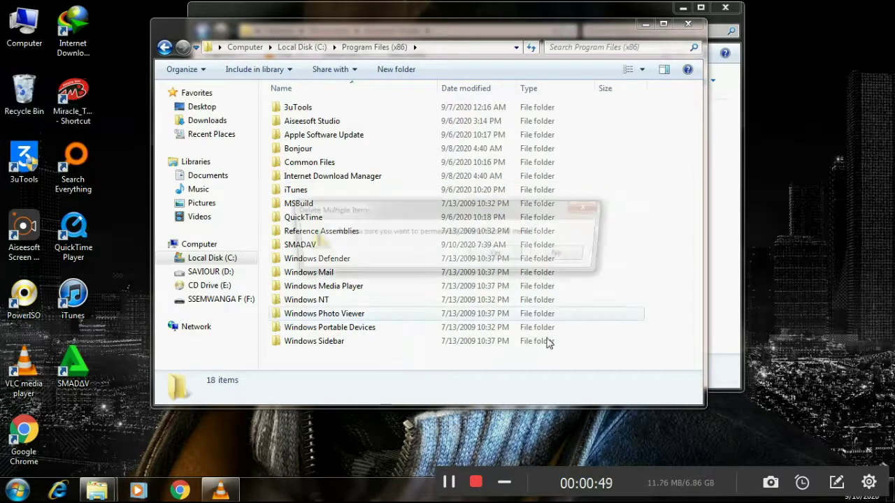
click(498, 254)
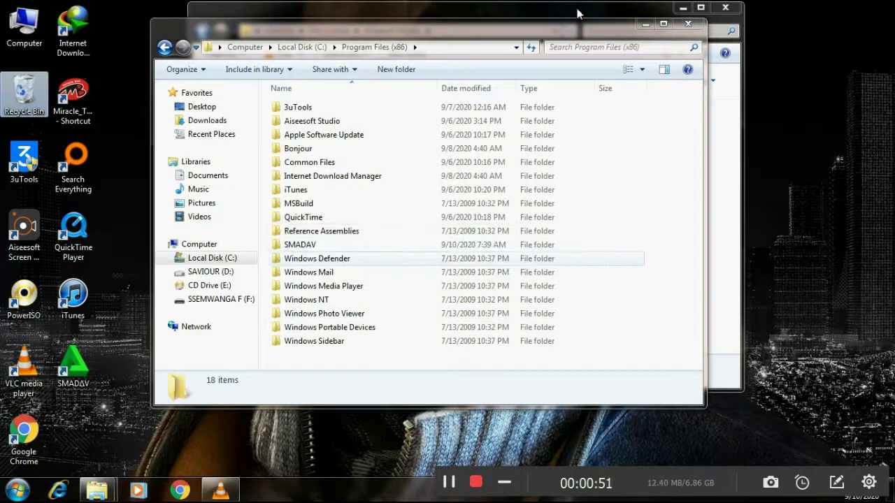
- Check the SSEMWANGA F (F:) drive's contents, then return to the Computer view
click(687, 27)
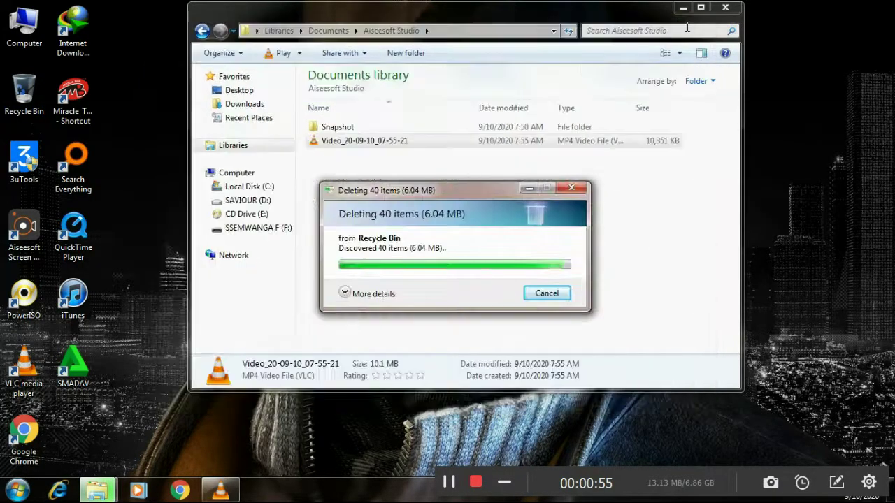
click(236, 174)
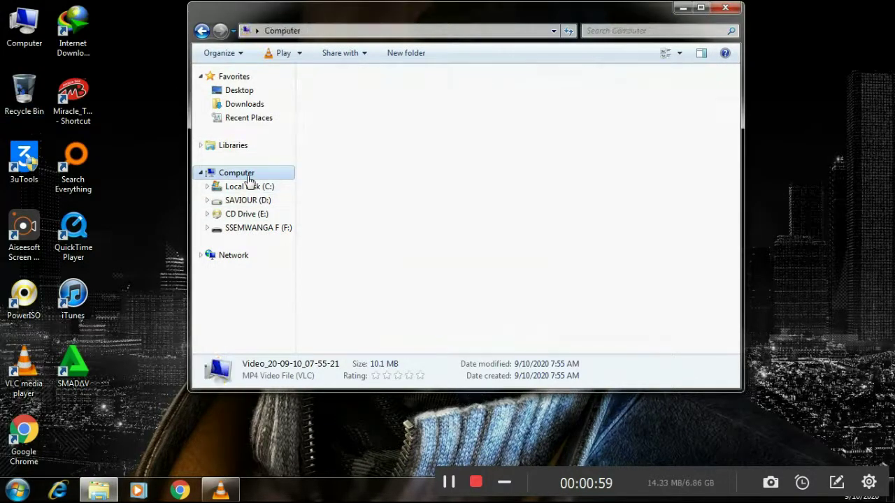
click(511, 164)
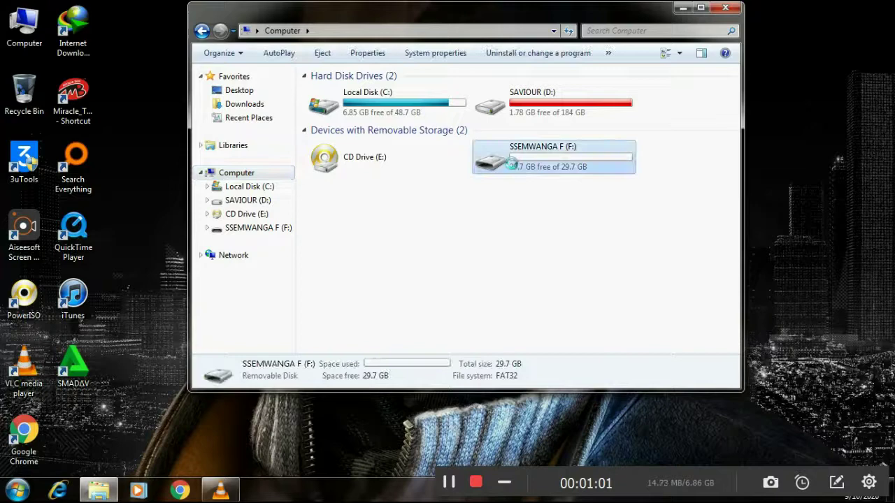
double_click(509, 165)
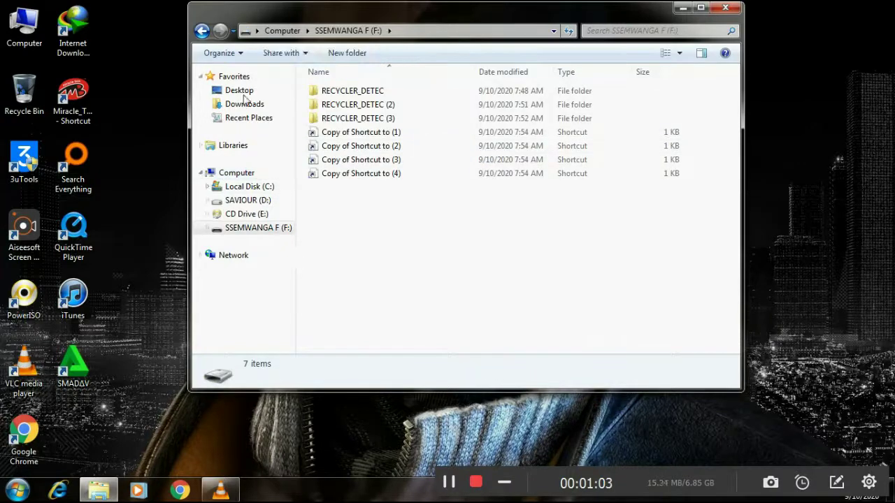
click(202, 31)
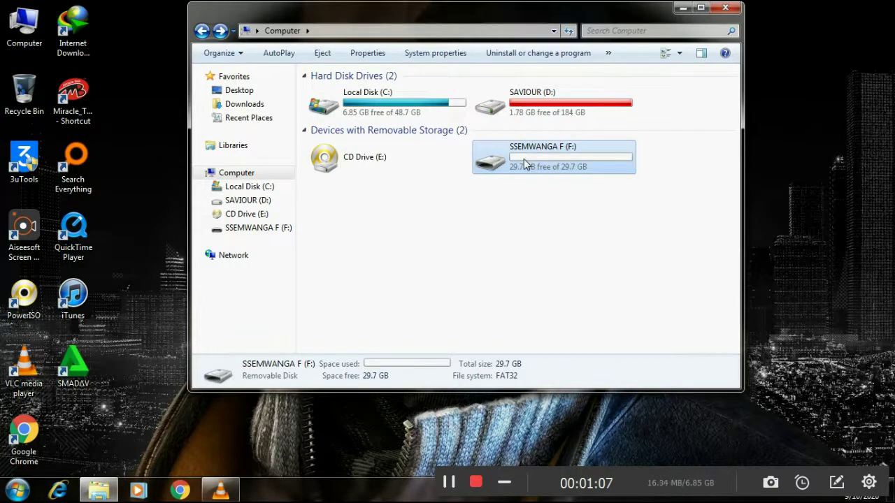
- Quick-format SSEMWANGA F (F:) as FAT32, confirm it shows 0 items, and close Explorer
right_click(522, 158)
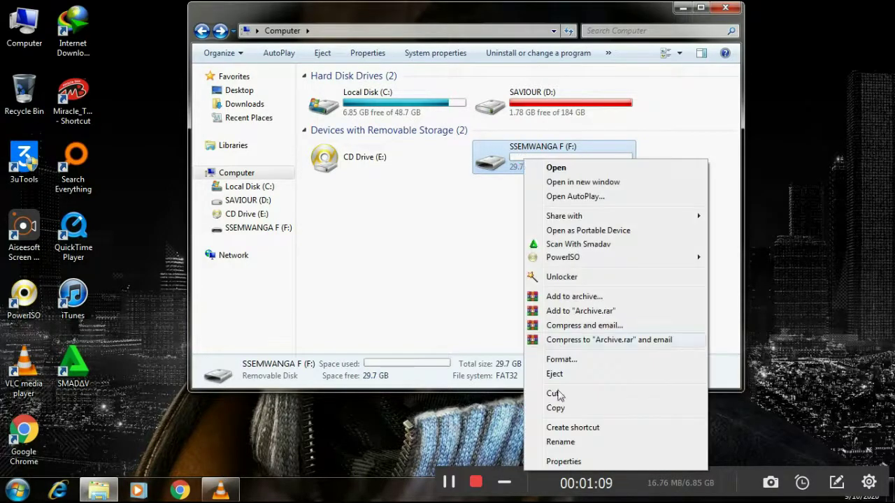
click(568, 365)
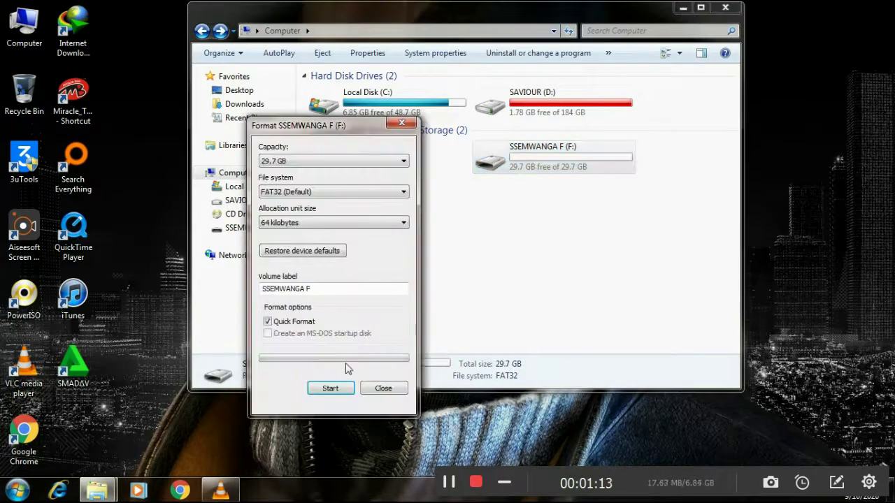
click(335, 390)
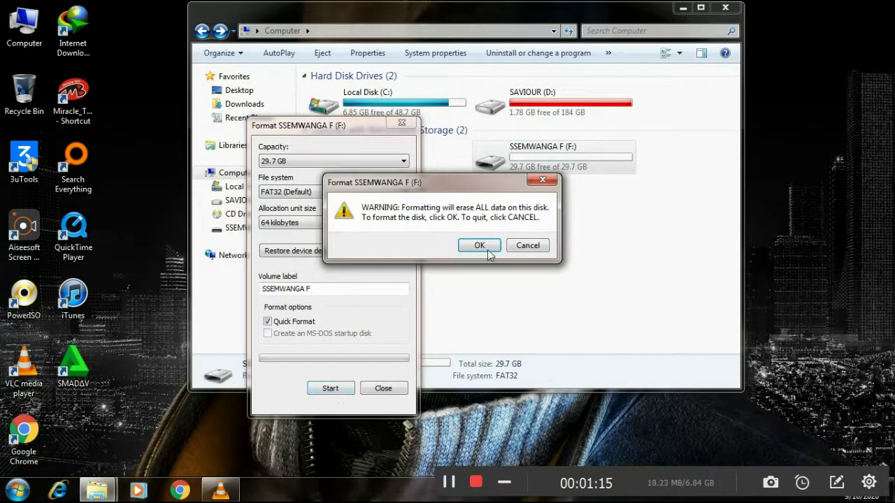
click(489, 251)
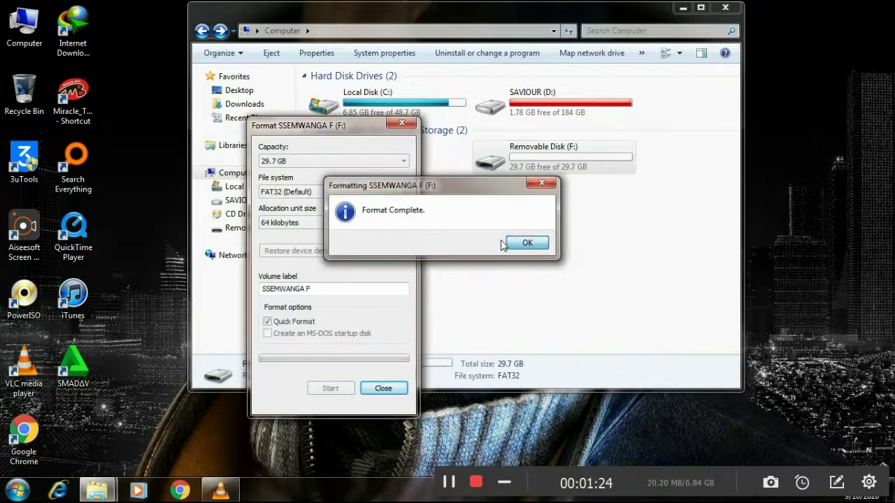
click(528, 244)
click(404, 125)
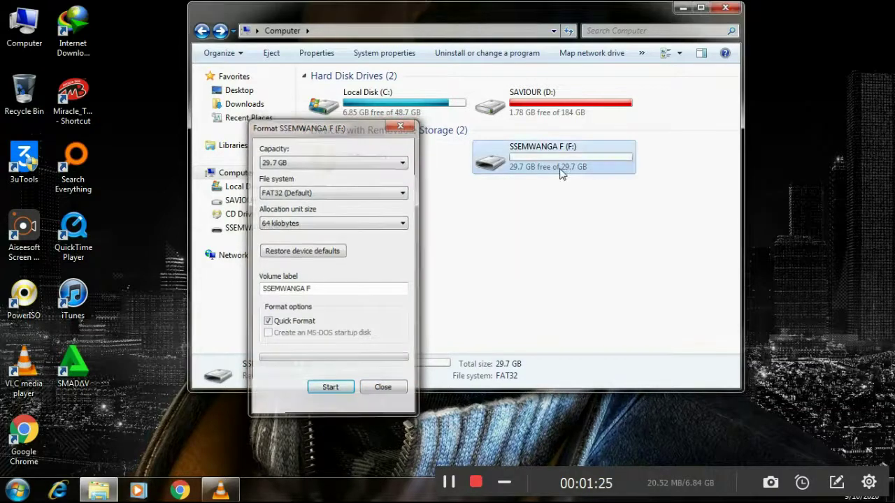
double_click(563, 172)
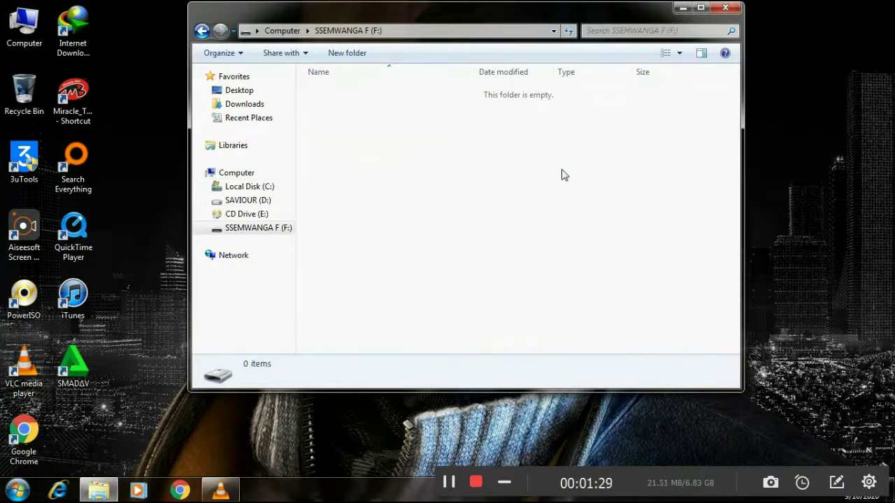
key(alt+F4)
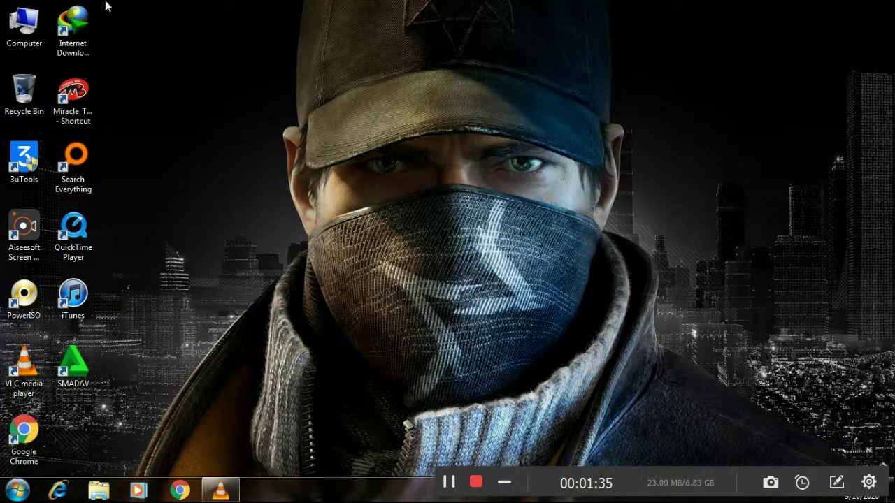
- Open Computer, dismiss AutoPlay, and confirm SSEMWANGA F (F:) is empty with 29.7 GB free
click(14, 45)
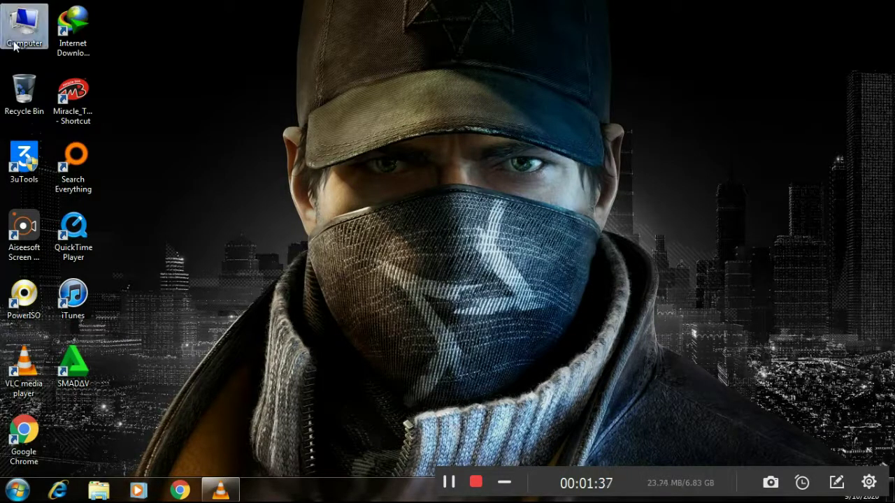
double_click(14, 46)
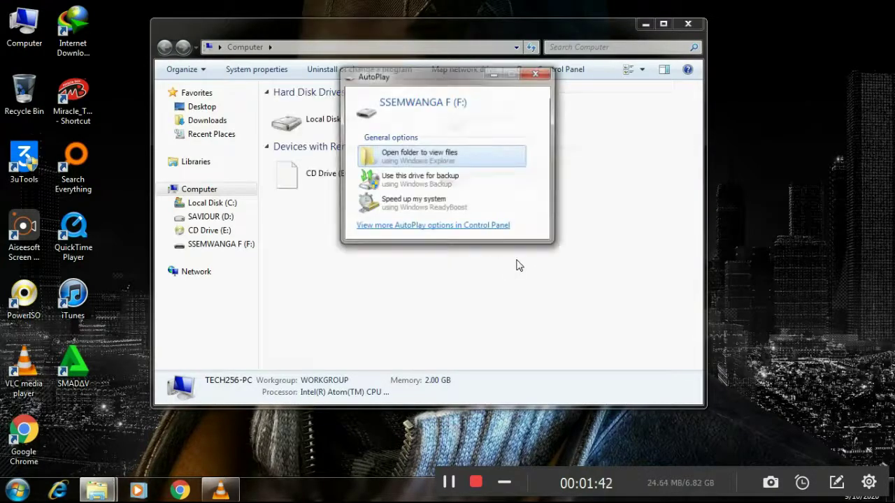
click(544, 77)
double_click(517, 176)
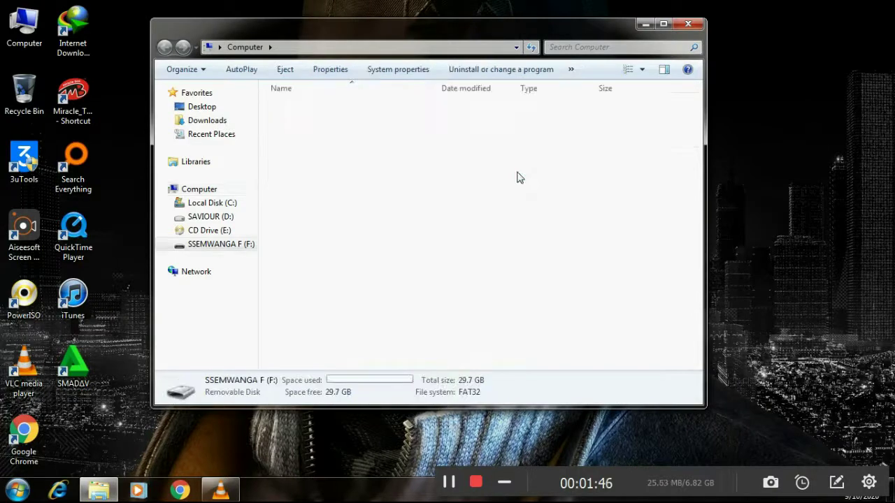